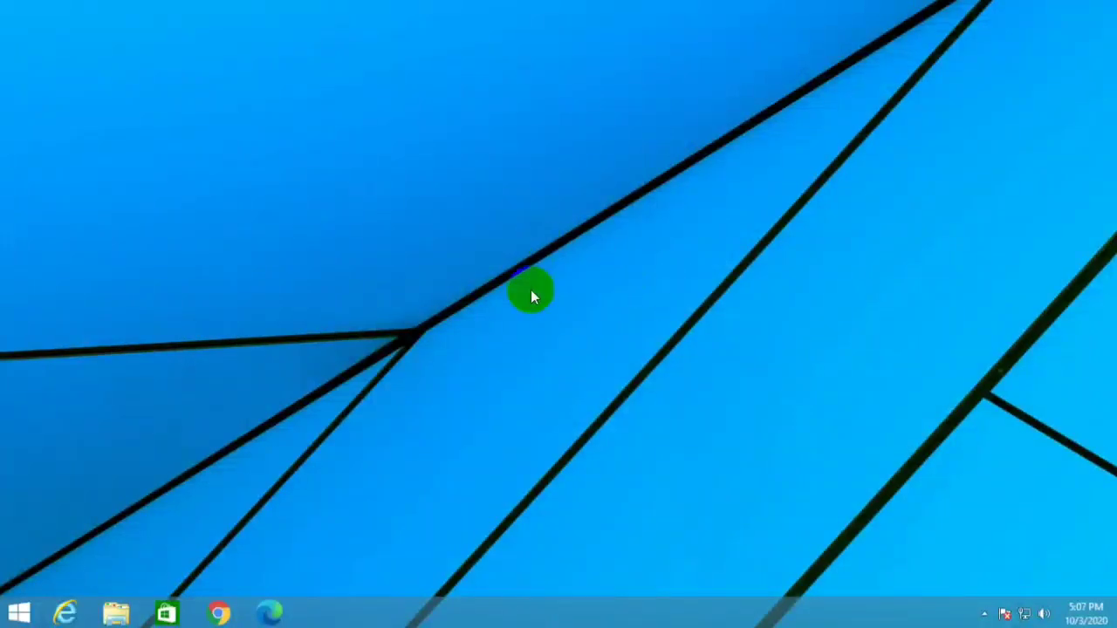
Step: Refresh the desktop and launch Google Chrome to a new tab
left_click(469, 192)
right_click(468, 192)
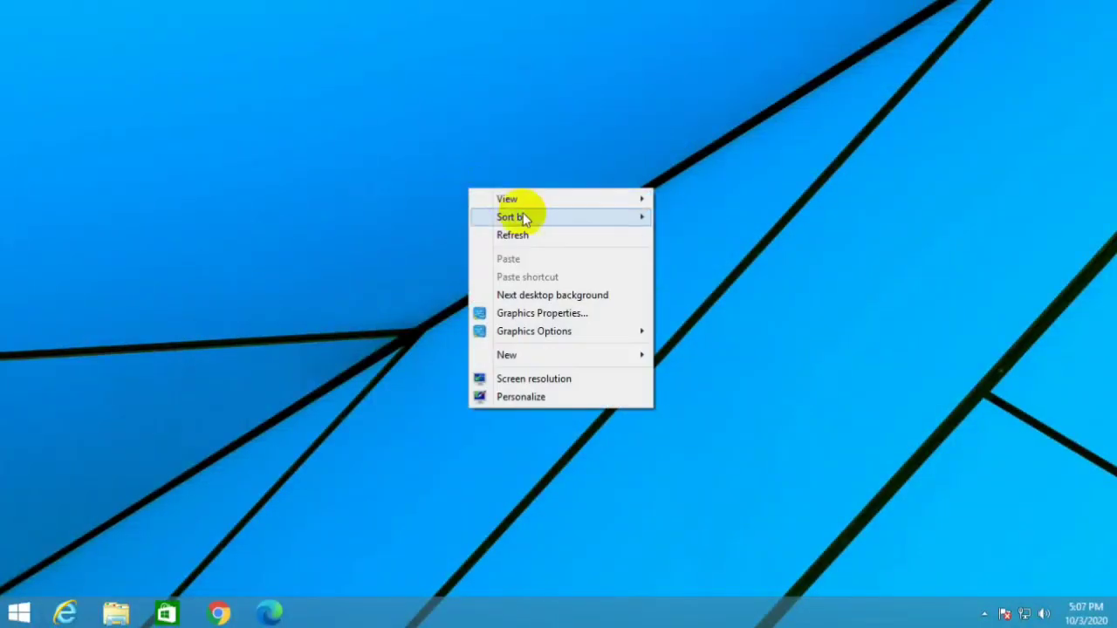
left_click(566, 238)
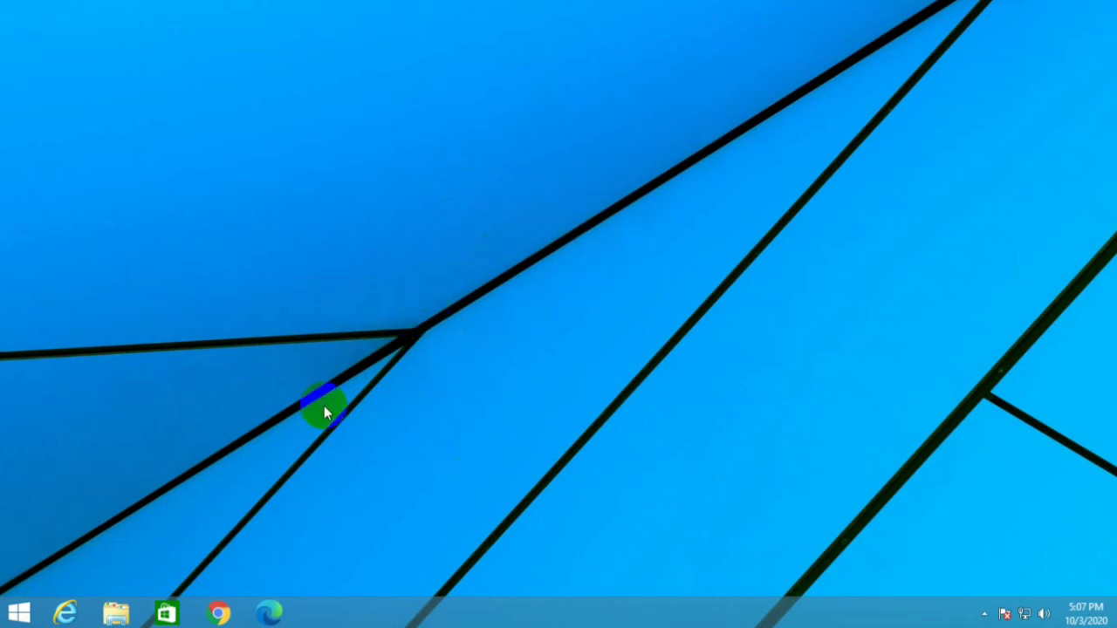
left_click(220, 613)
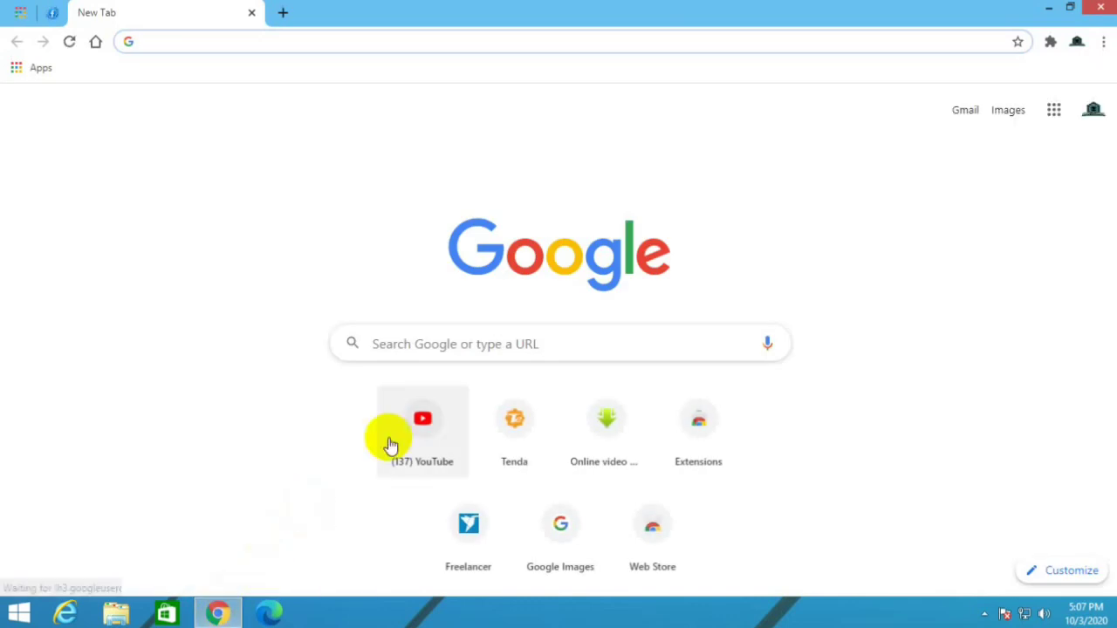
Step: Search Google for 'droidcam' from the new tab page
left_click(446, 342)
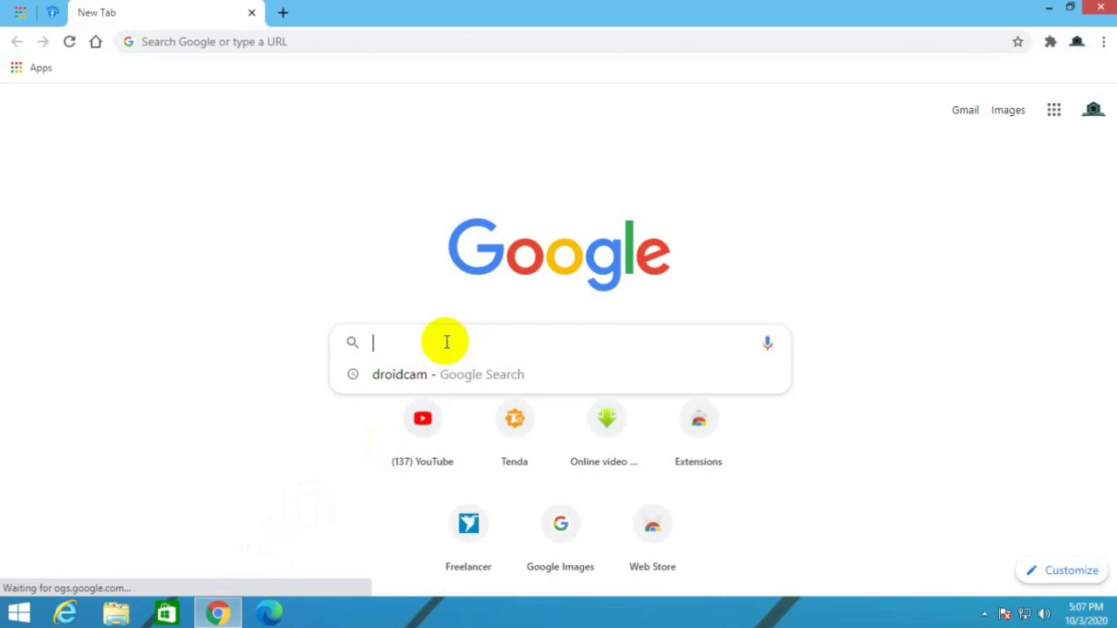
type("droi")
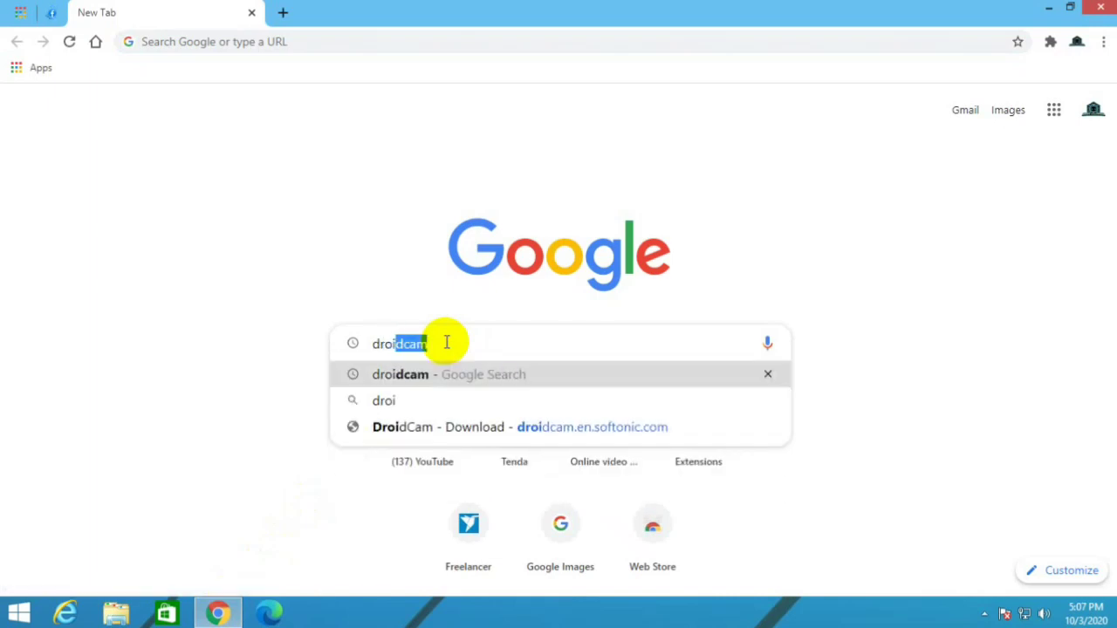
type("dcam")
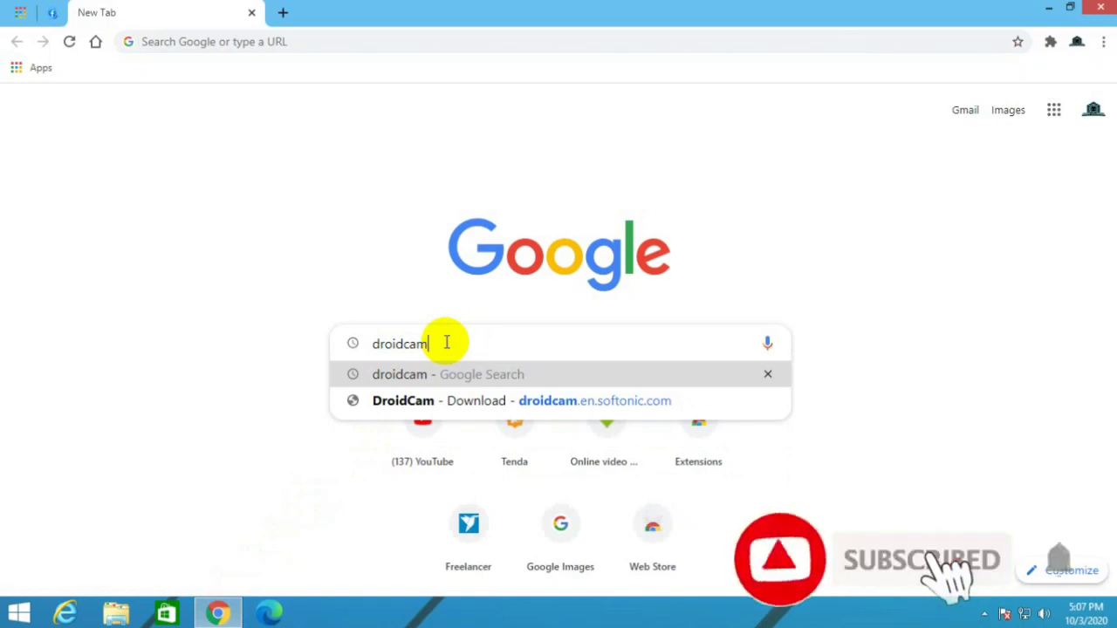
key("Return")
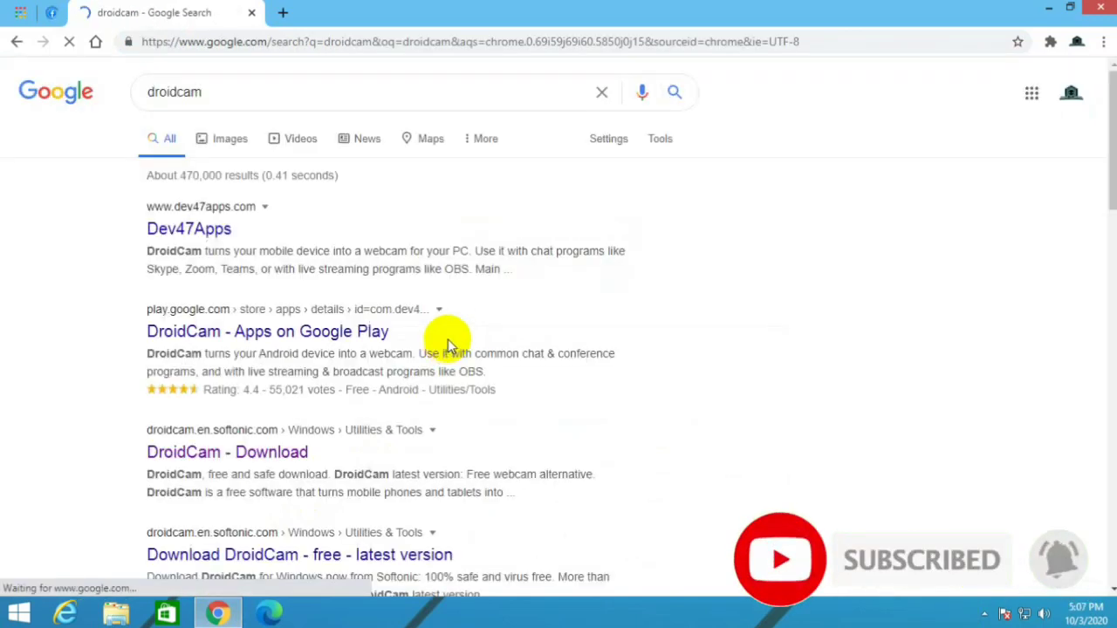
Step: Open the 'DroidCam - Download' result from droidcam.en.softonic.com
scroll(349, 219, "down", 2)
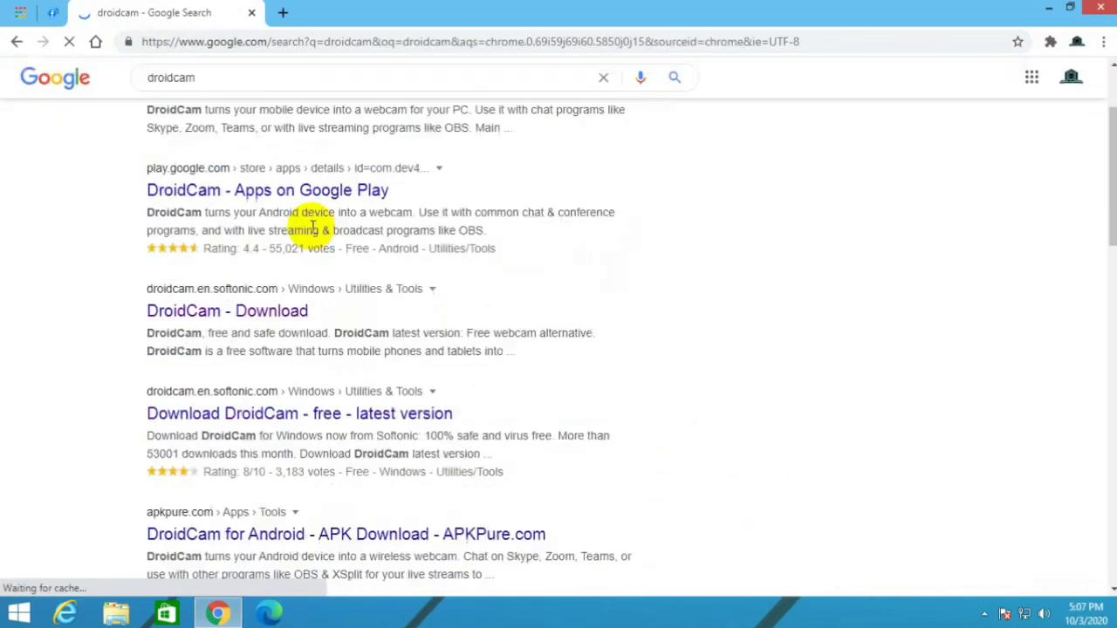
scroll(311, 225, "up", 2)
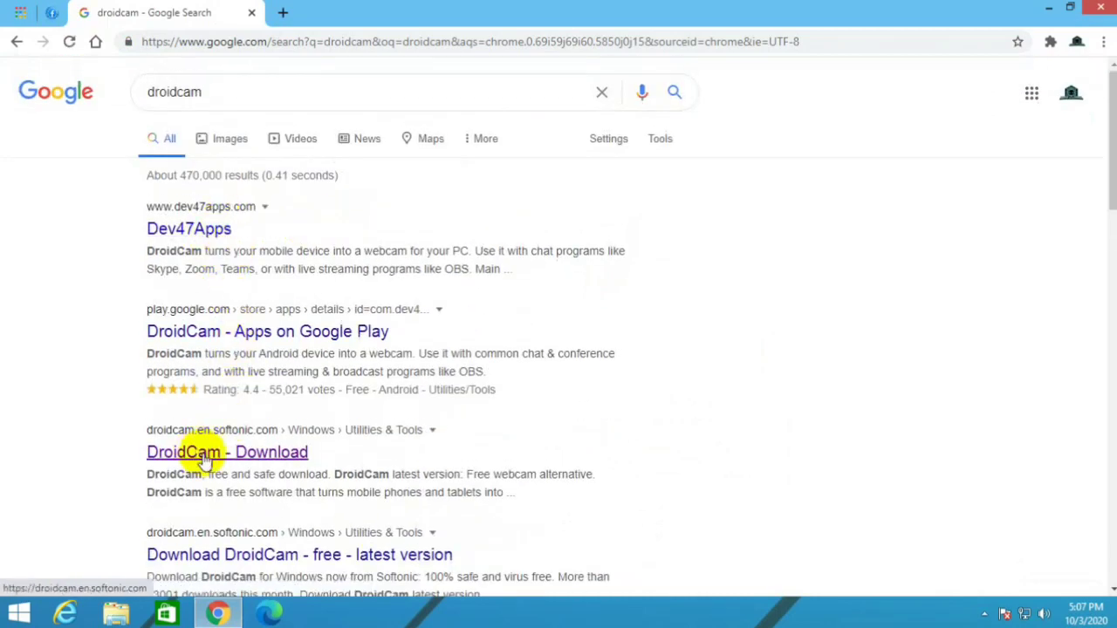
scroll(201, 445, "down", 2)
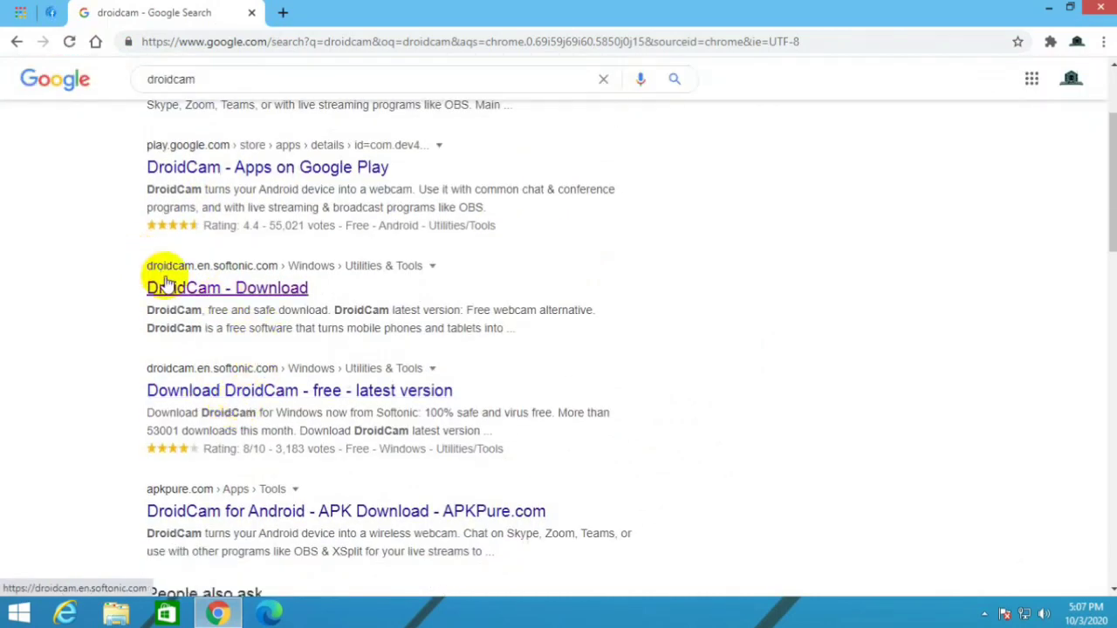
left_click(246, 297)
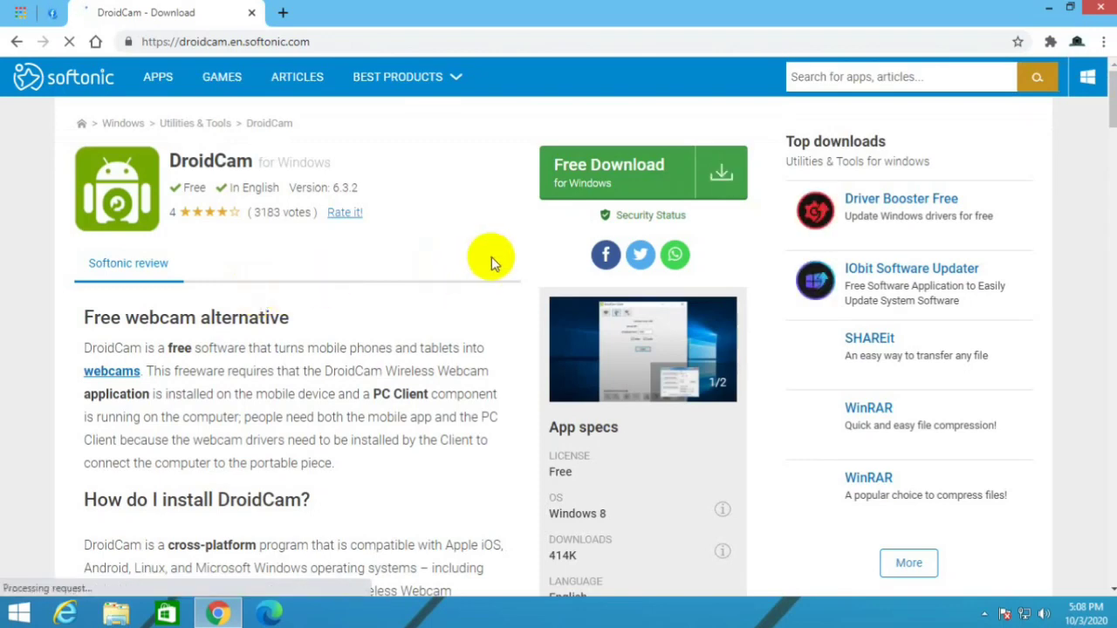
Step: Start Softonic's free DroidCam download and dismiss the Opera advert
left_click(721, 180)
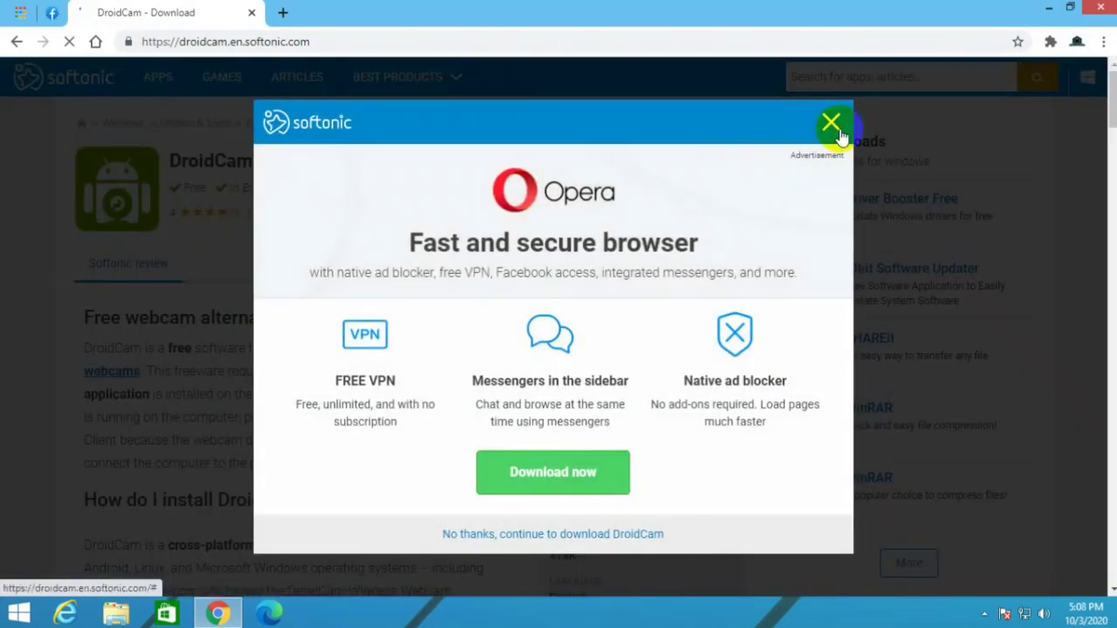
left_click(829, 127)
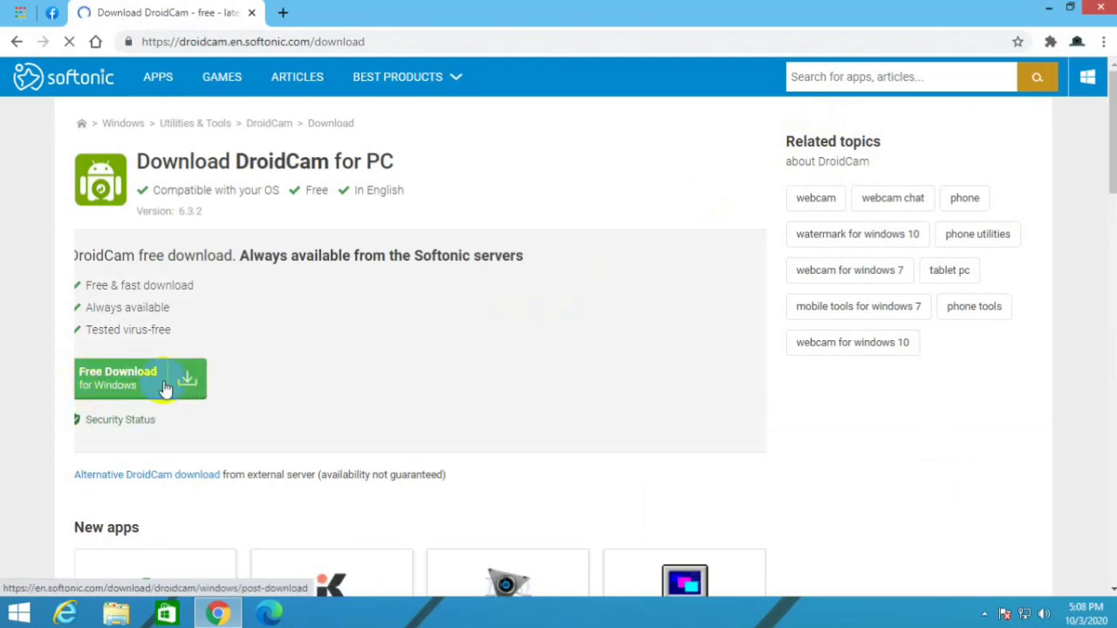
Step: Download the DroidCam installer for PC and check it in Chrome's Downloads list
scroll(200, 369, "down", 2)
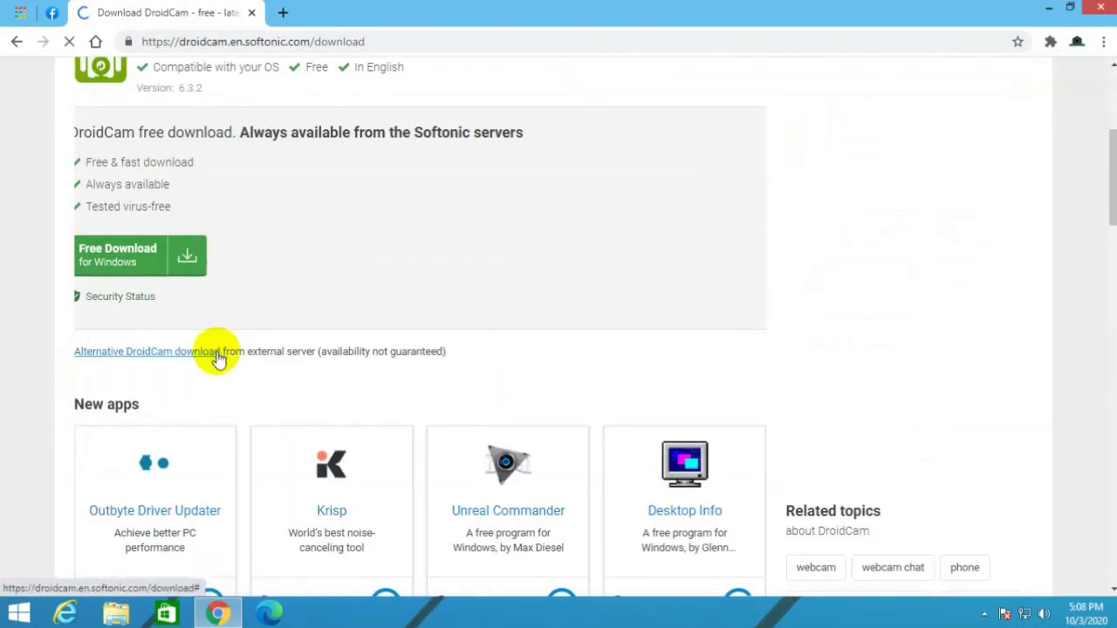
left_click(184, 273)
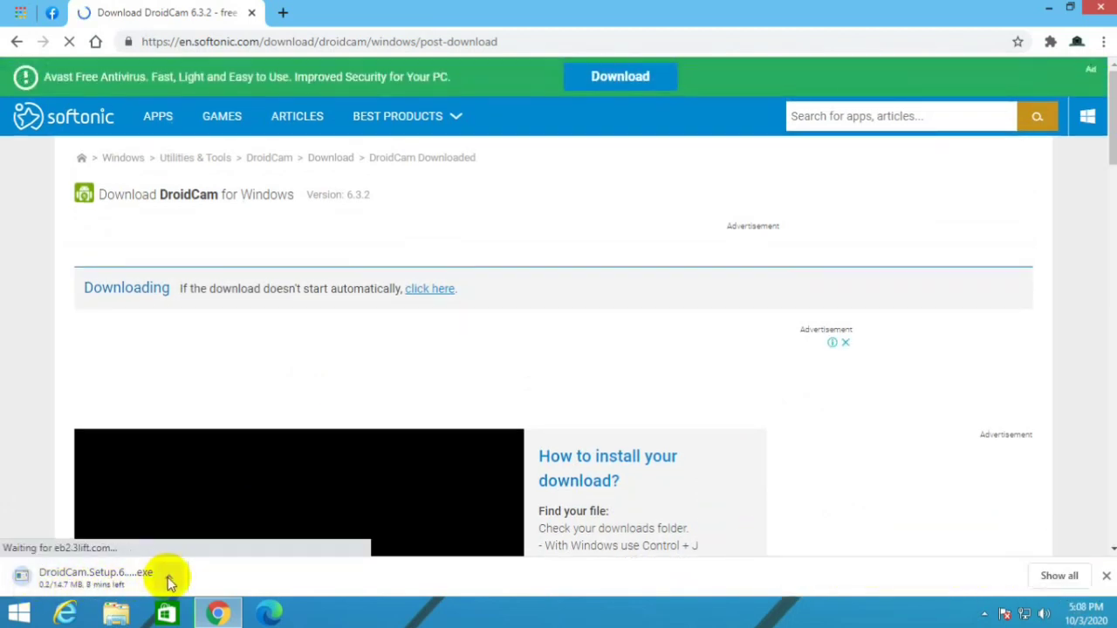
left_click(169, 576)
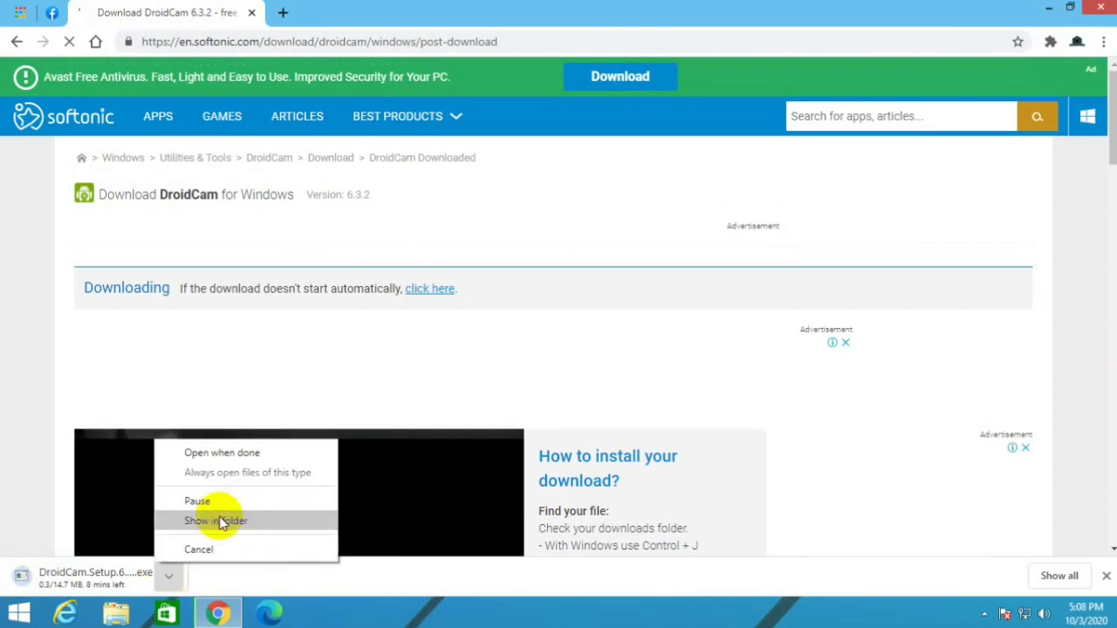
left_click(1104, 42)
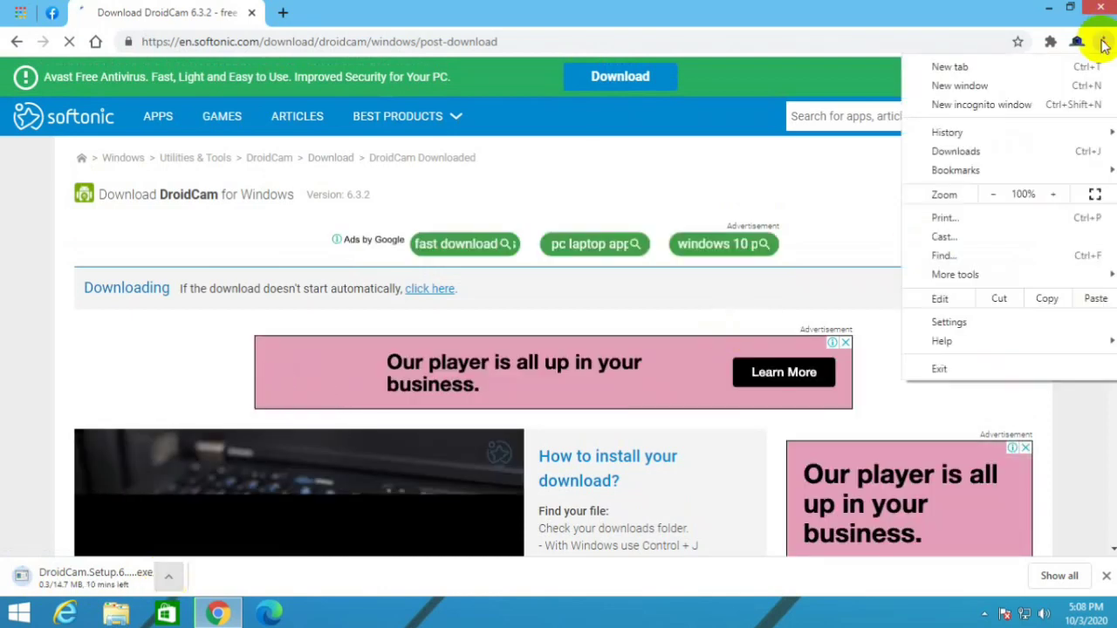
left_click(987, 155)
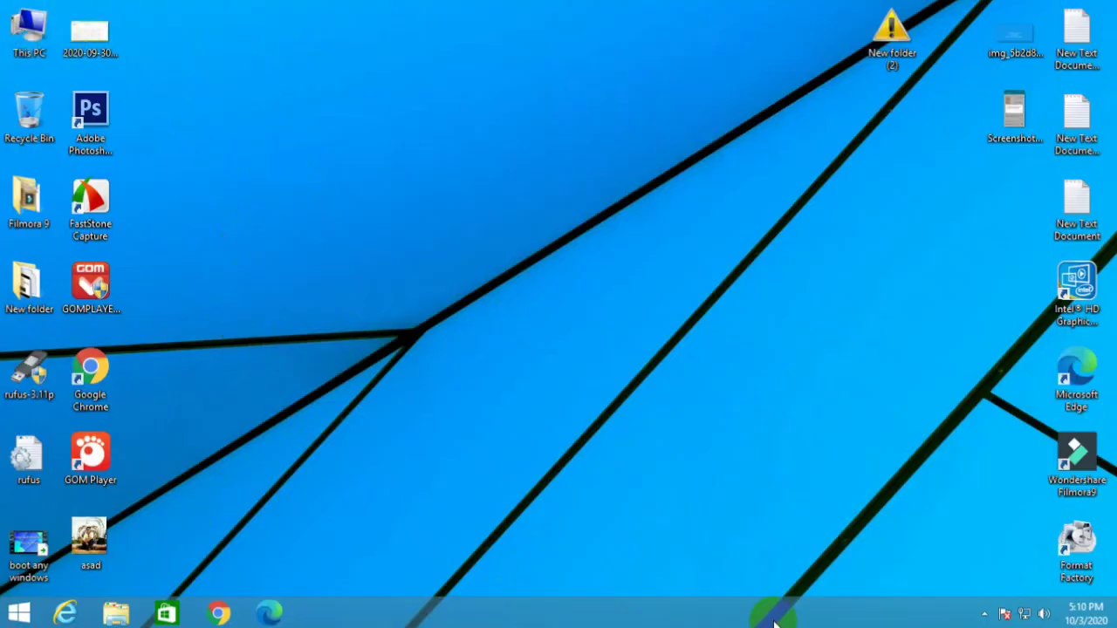
Step: Run the downloaded DroidCam installer as administrator
left_click(984, 614)
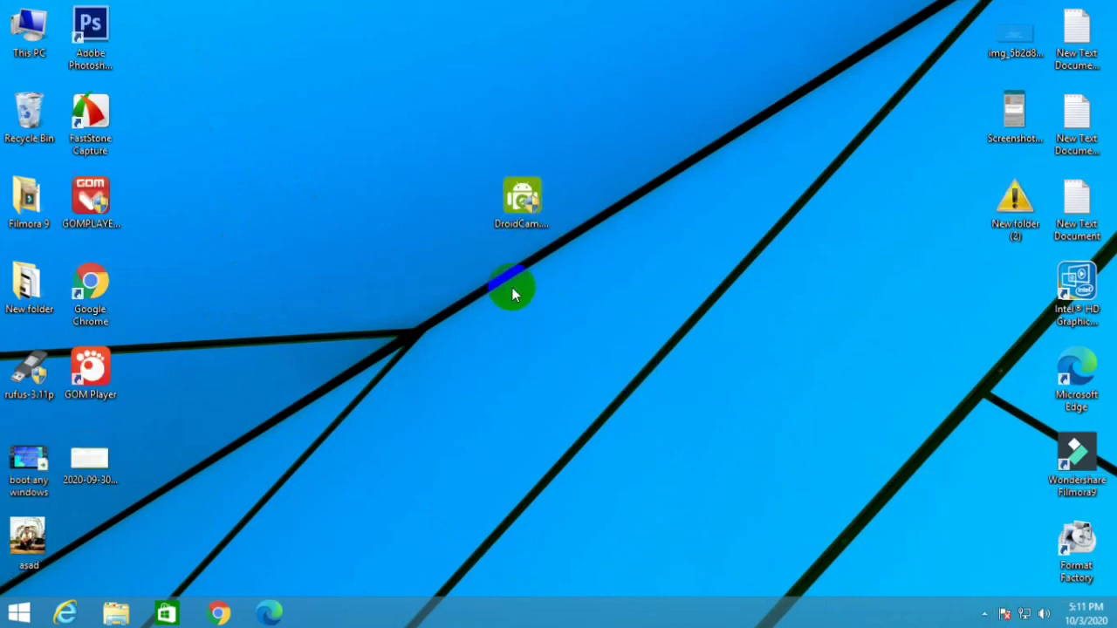
double_click(521, 201)
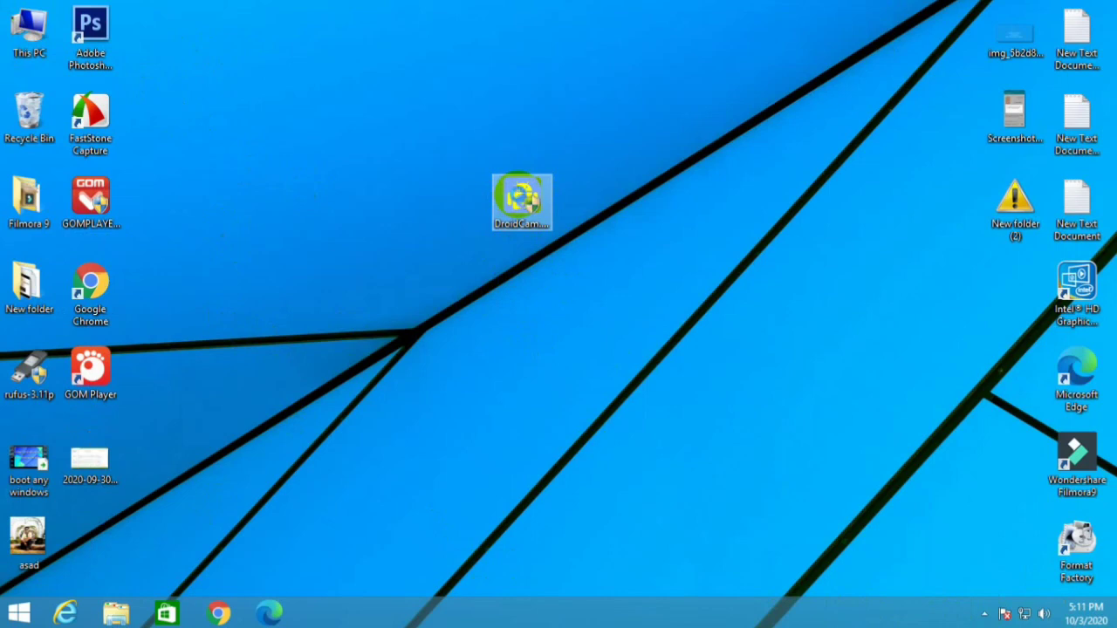
right_click(524, 200)
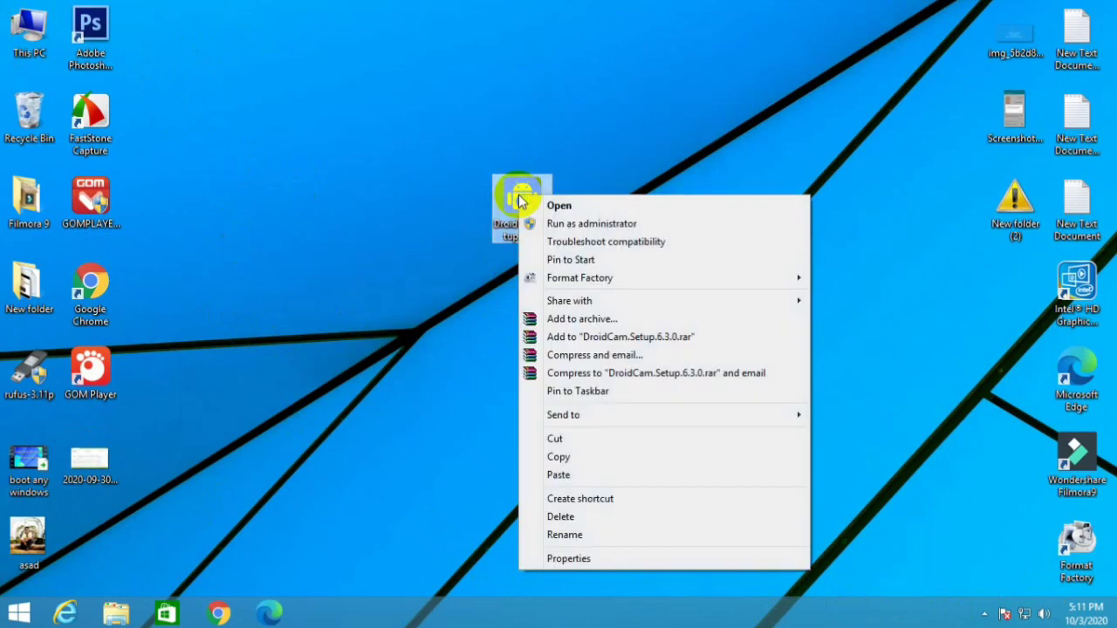
left_click(587, 225)
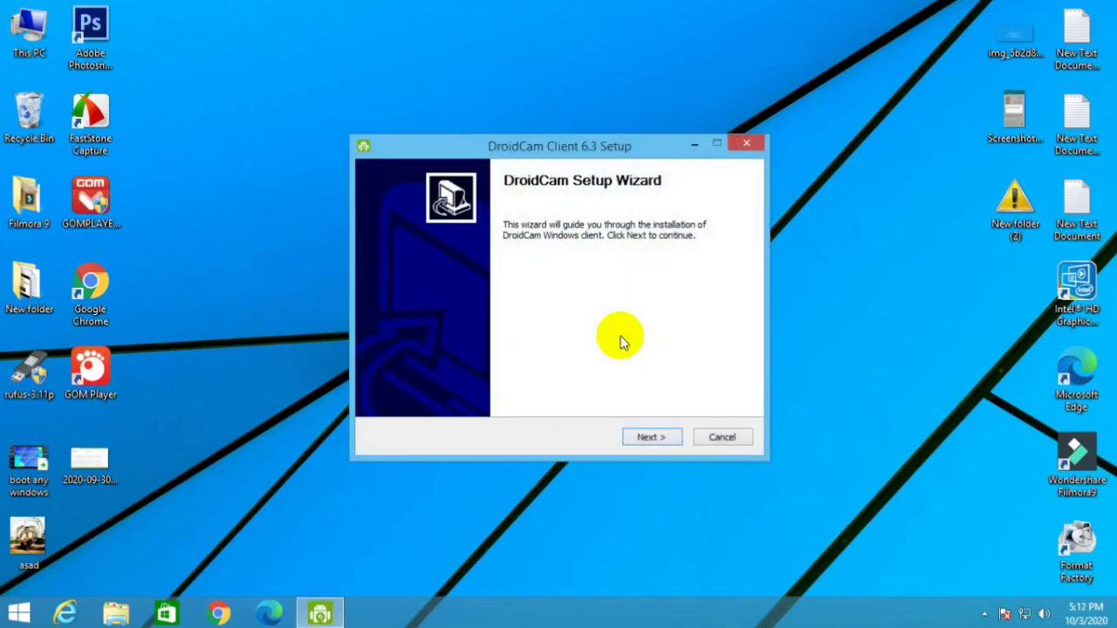
Step: Complete DroidCam setup, accepting the license and allowing the DEV47 APPS driver
left_click(636, 485)
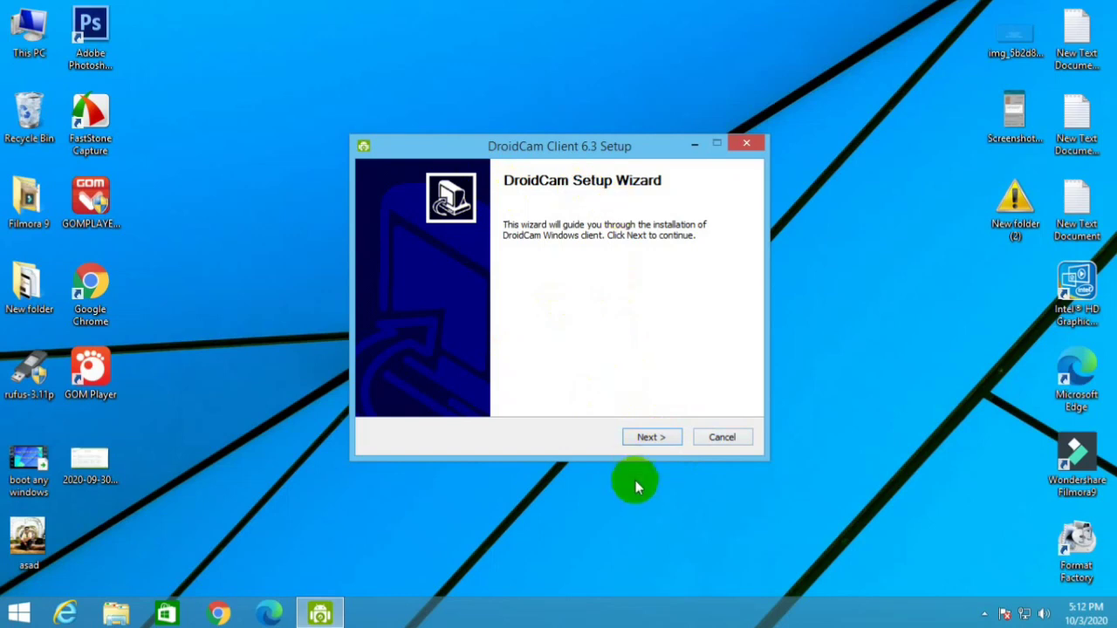
left_click(656, 443)
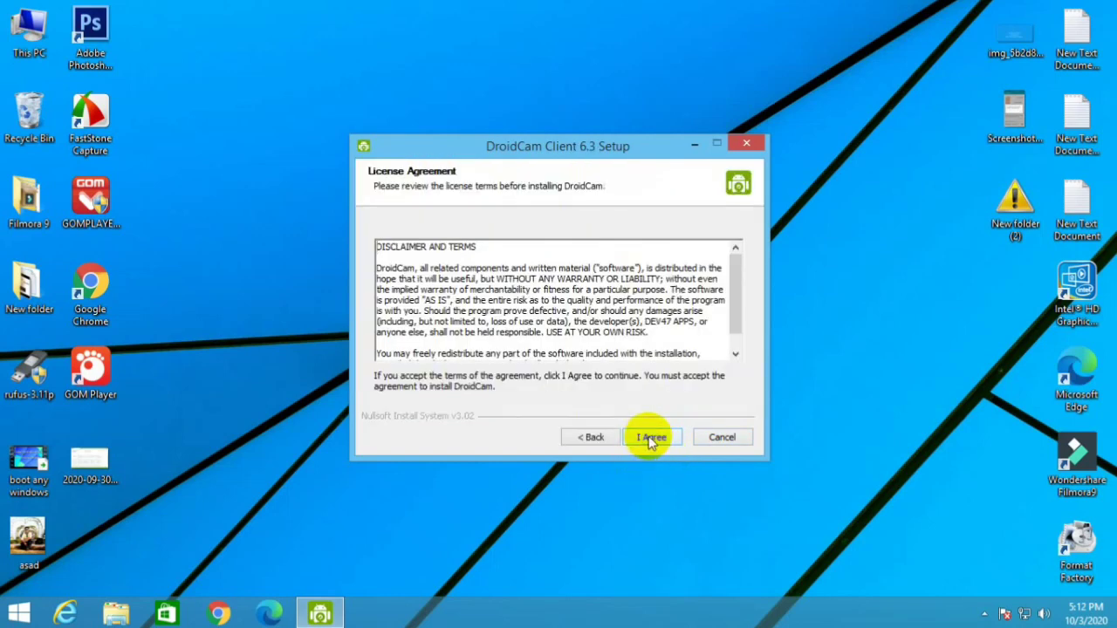
left_click(650, 439)
left_click(650, 439)
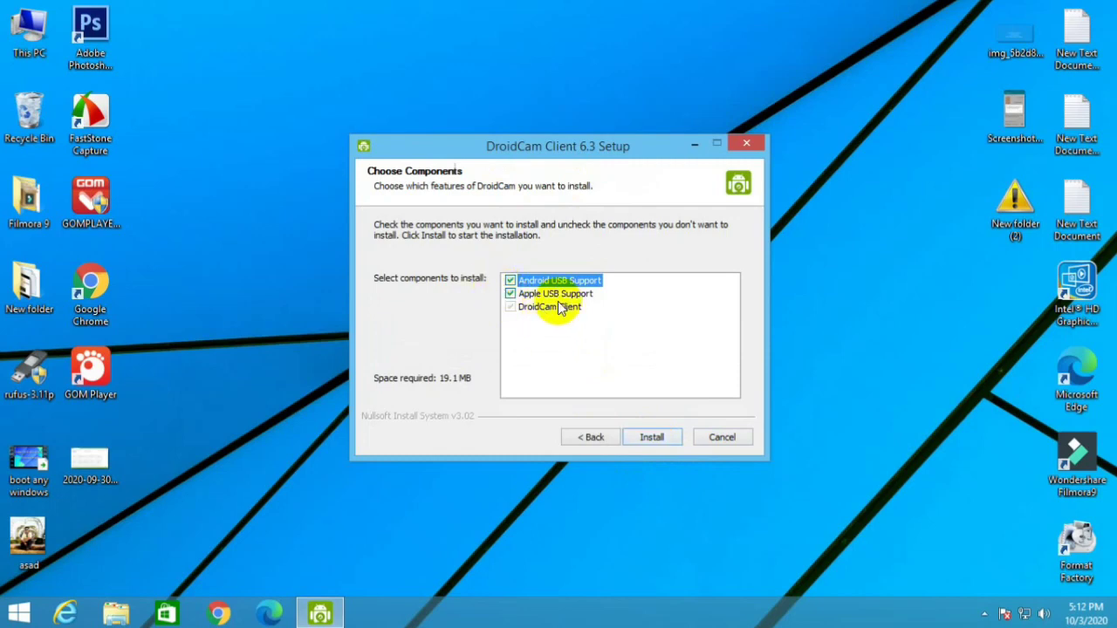
left_click(655, 439)
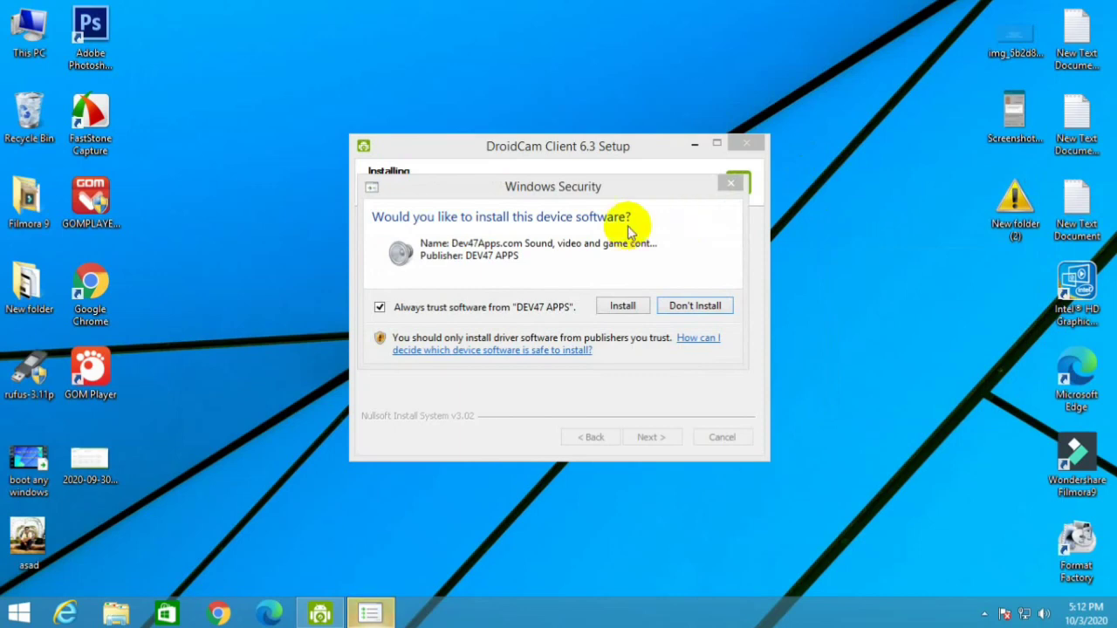
left_click(623, 307)
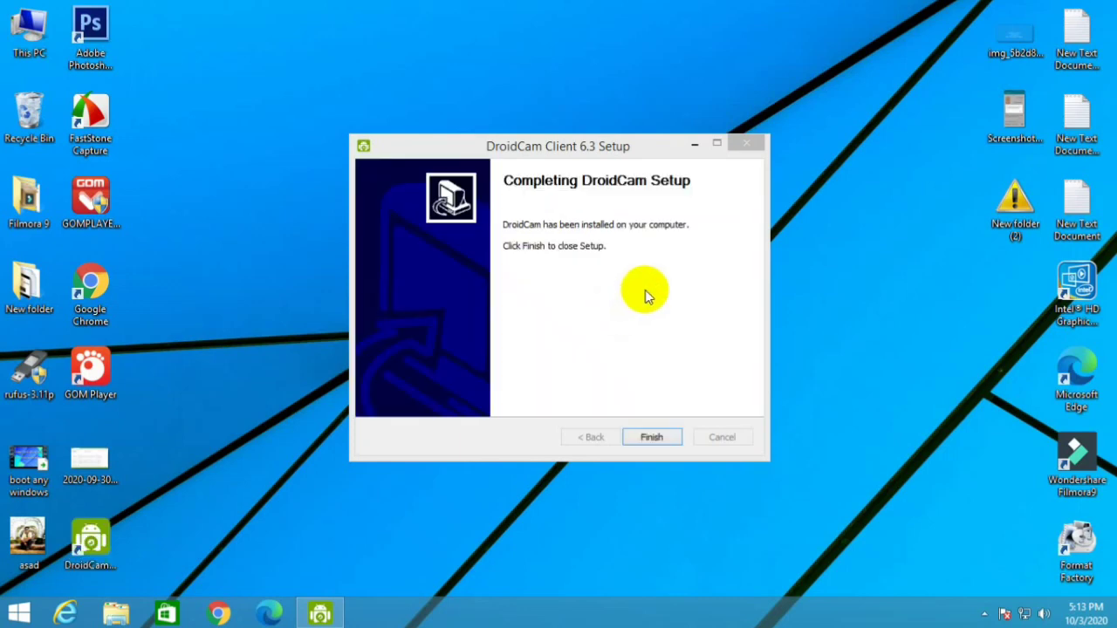
left_click(652, 437)
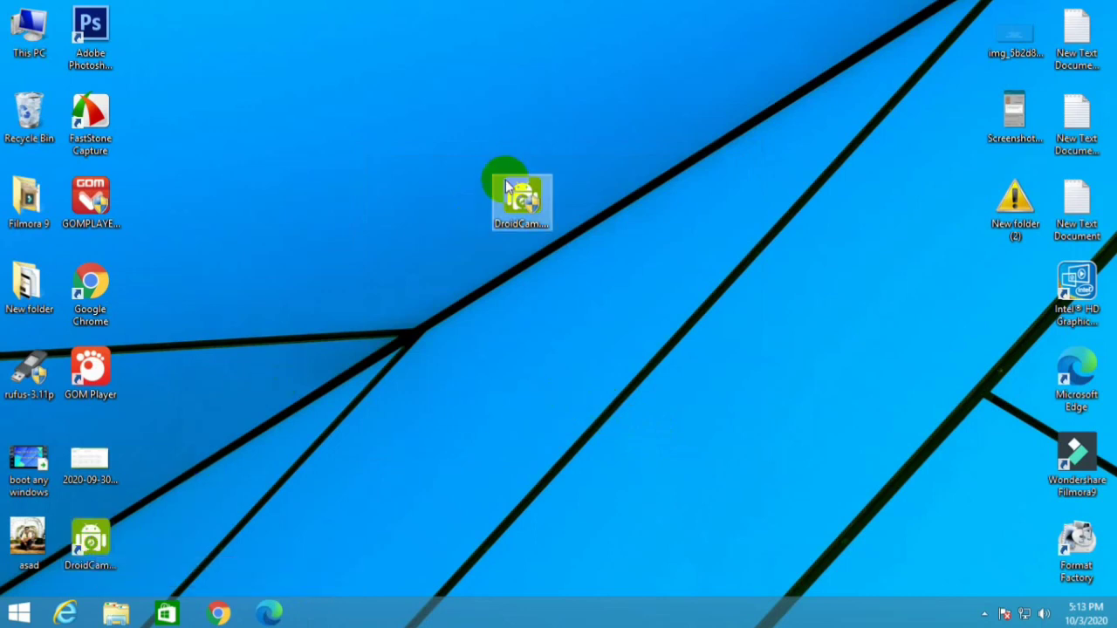
Step: Permanently delete the two DroidCam installer files and refresh the desktop
mouse_move(522, 197)
left_mouse_down()
mouse_move(22, 167)
mouse_move(96, 56)
left_mouse_up()
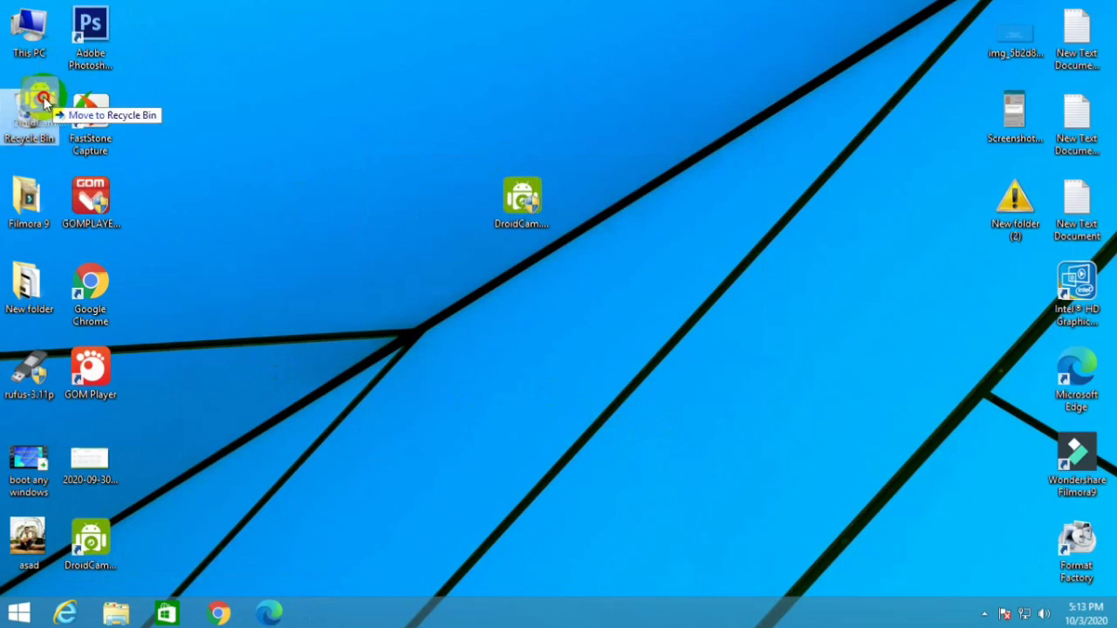
left_click_drag(96, 56, 35, 106)
right_click(34, 106)
left_click(96, 137)
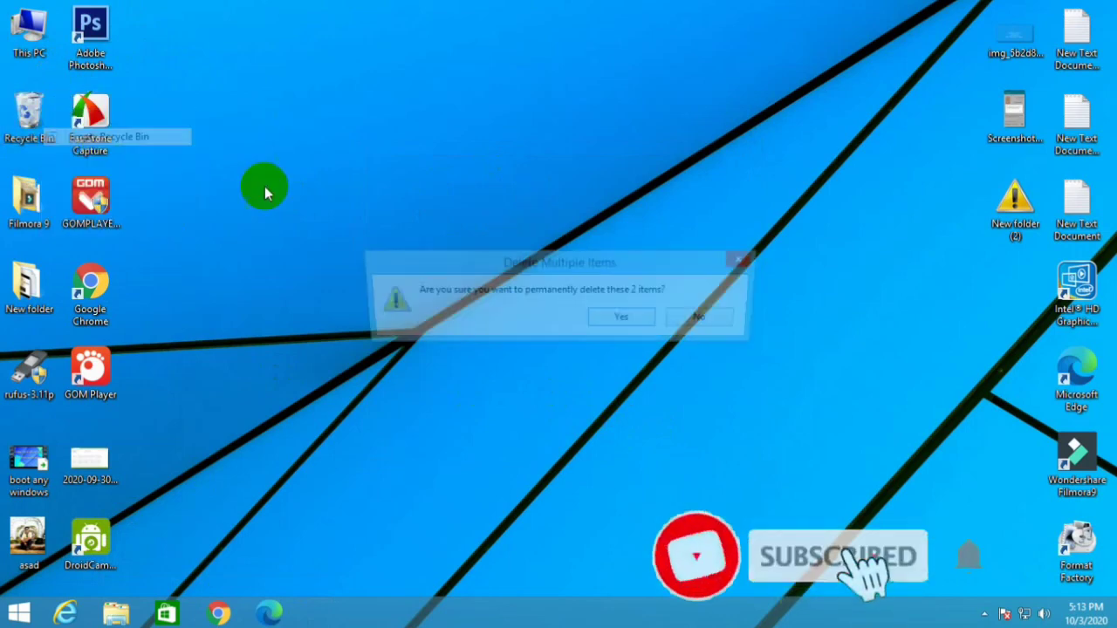
left_click(643, 318)
right_click(474, 210)
left_click(539, 256)
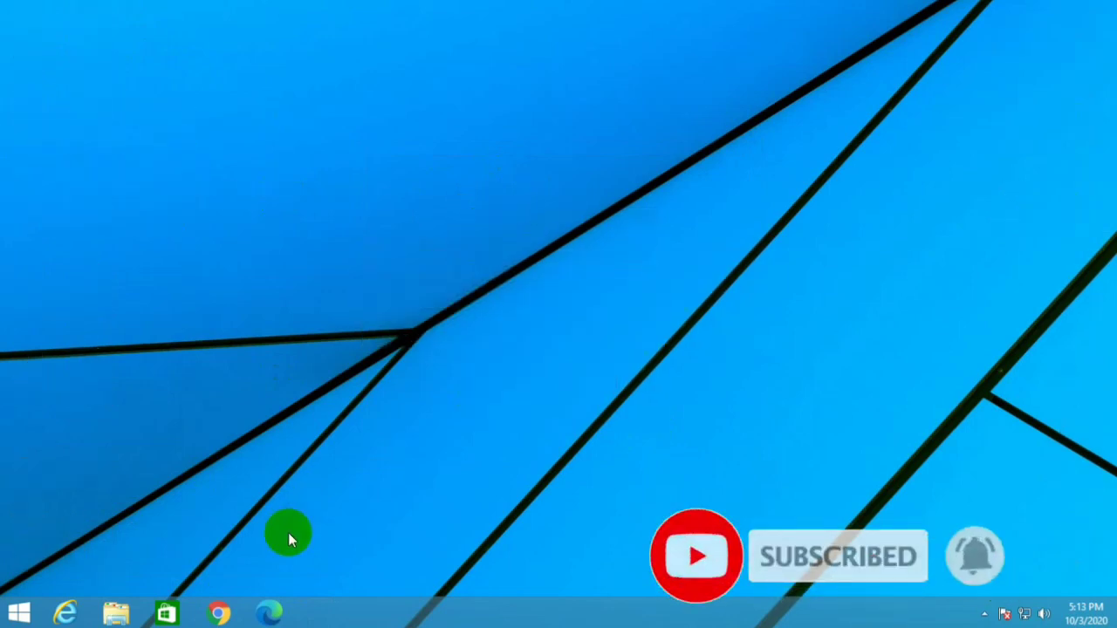
Step: Launch the DroidCamApp shortcut with administrator rights
left_click_drag(80, 539, 555, 201)
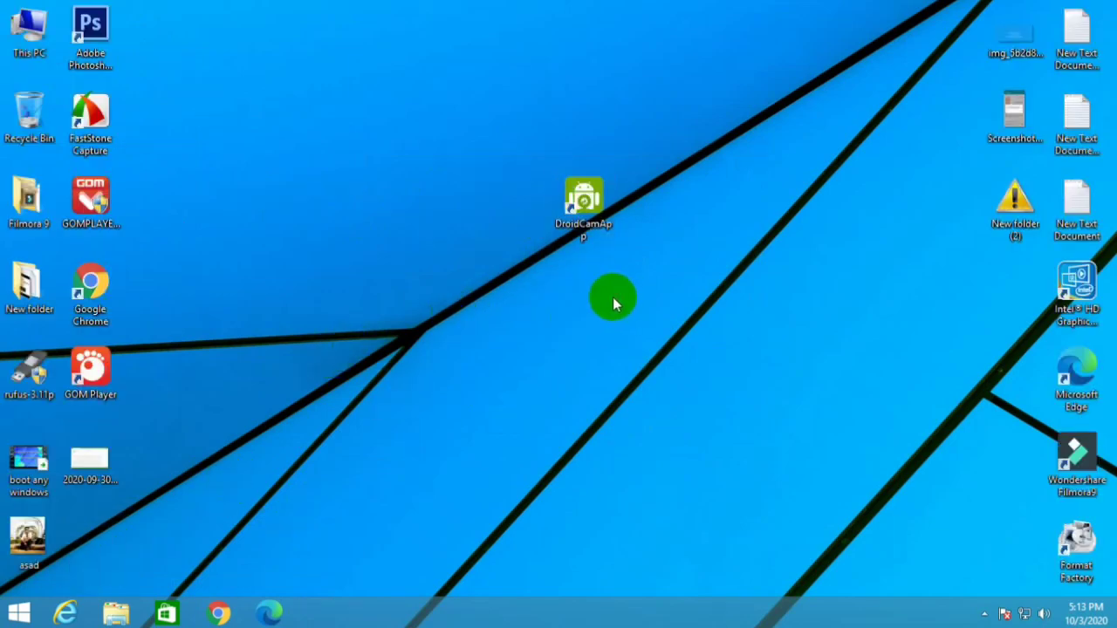
right_click(594, 213)
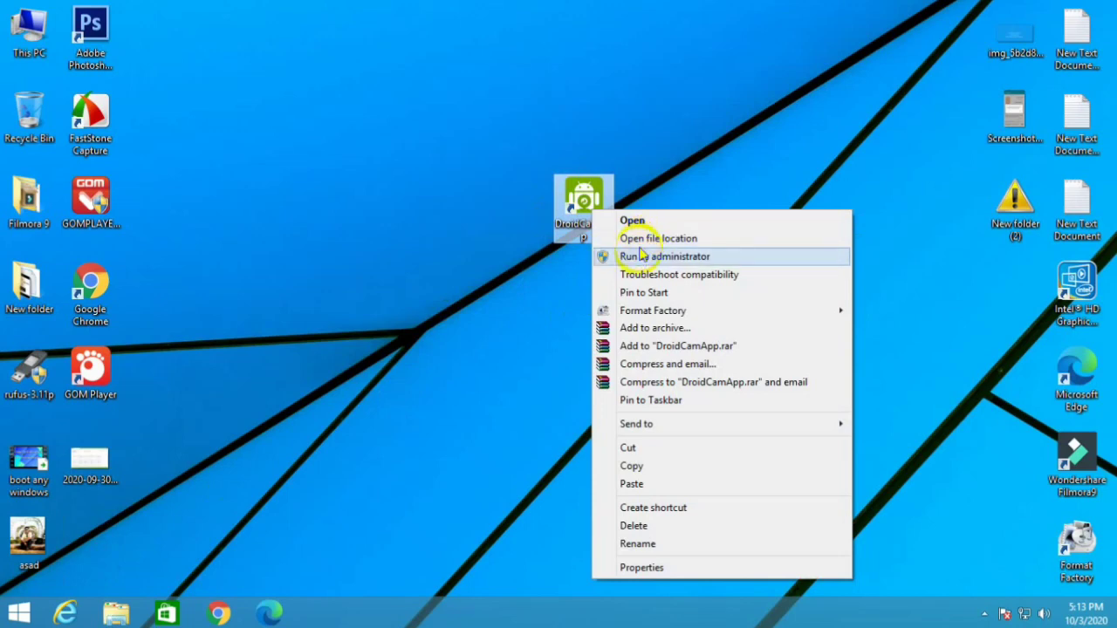
left_click(639, 256)
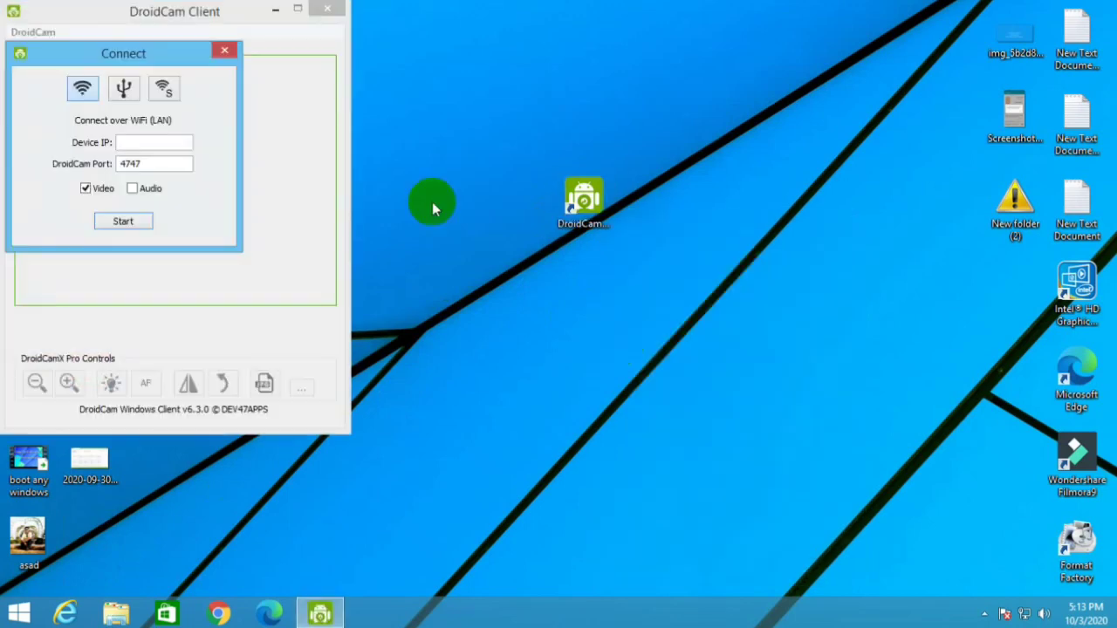
Step: Drag the WiFi Connect dialog to the centre of the DroidCam Client window
mouse_move(165, 55)
left_mouse_down()
mouse_move(249, 79)
mouse_move(676, 138)
left_mouse_up()
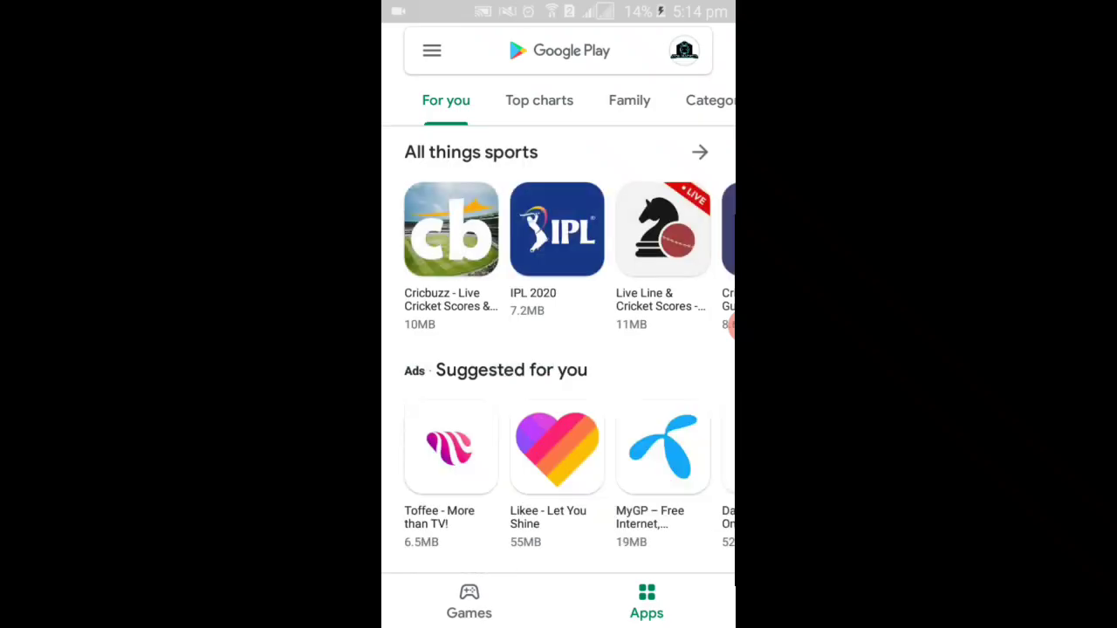
Step: Search Google Play on the phone for 'droid'
left_click(572, 51)
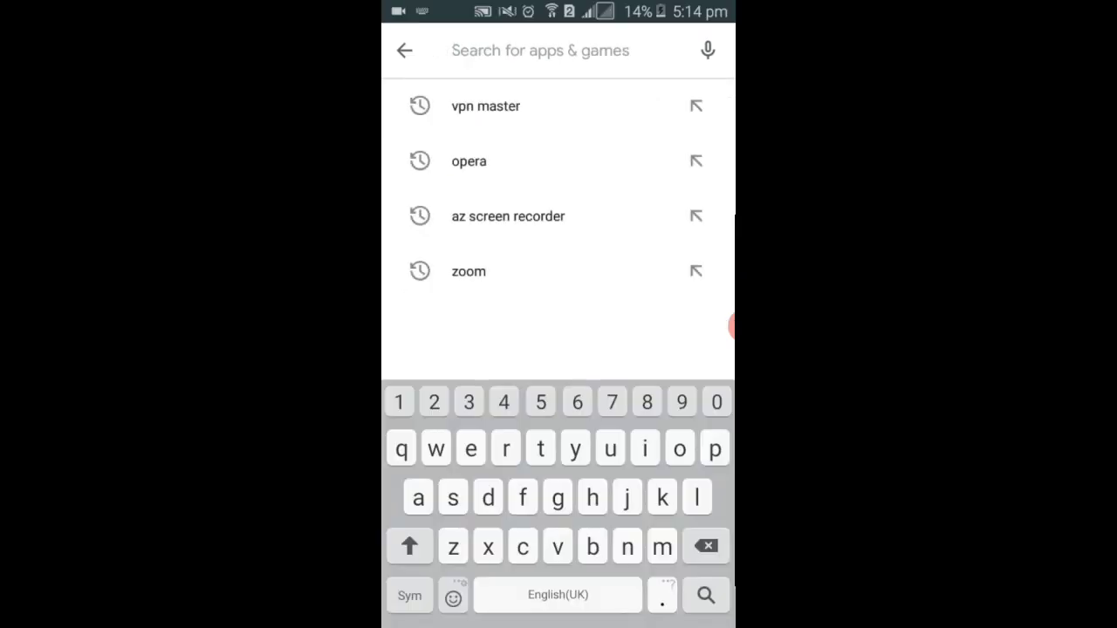
type("droid")
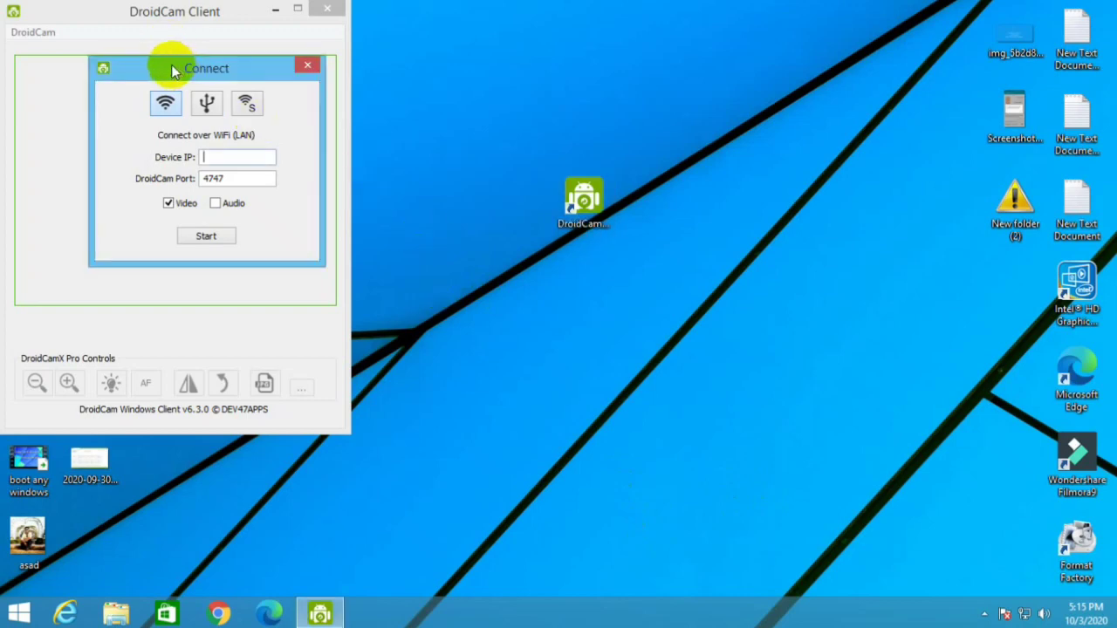
Step: Connect to the phone at 192.168.0.103 over WiFi with video and audio
mouse_move(171, 67)
left_mouse_down()
mouse_move(403, 99)
mouse_move(516, 94)
left_mouse_up()
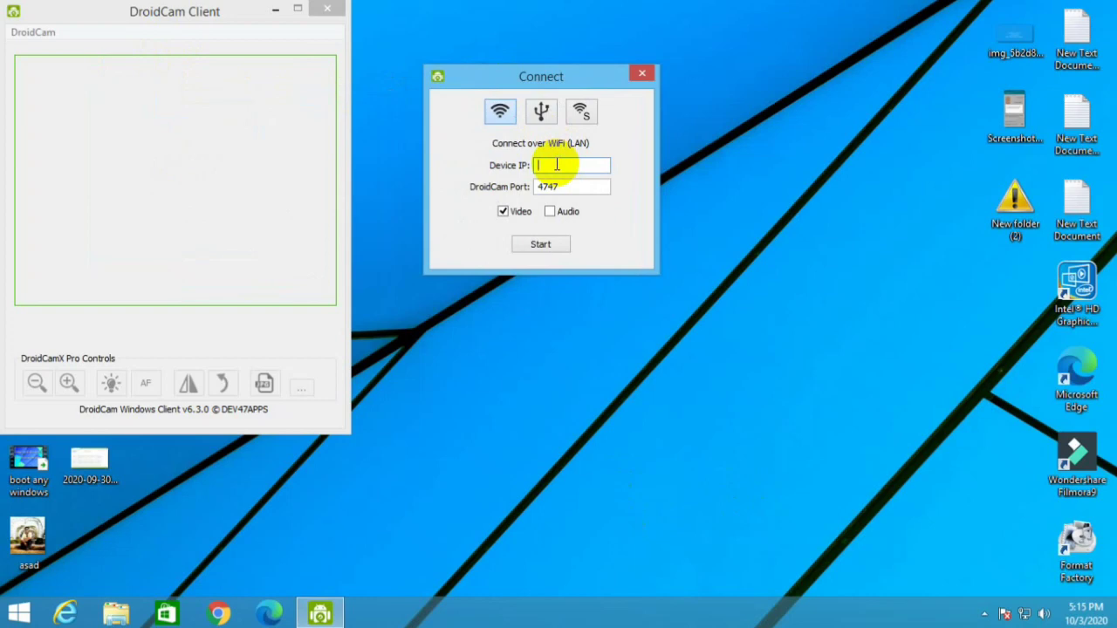
type("19")
type("2.")
type("168")
type(".0")
type(".1")
type("03")
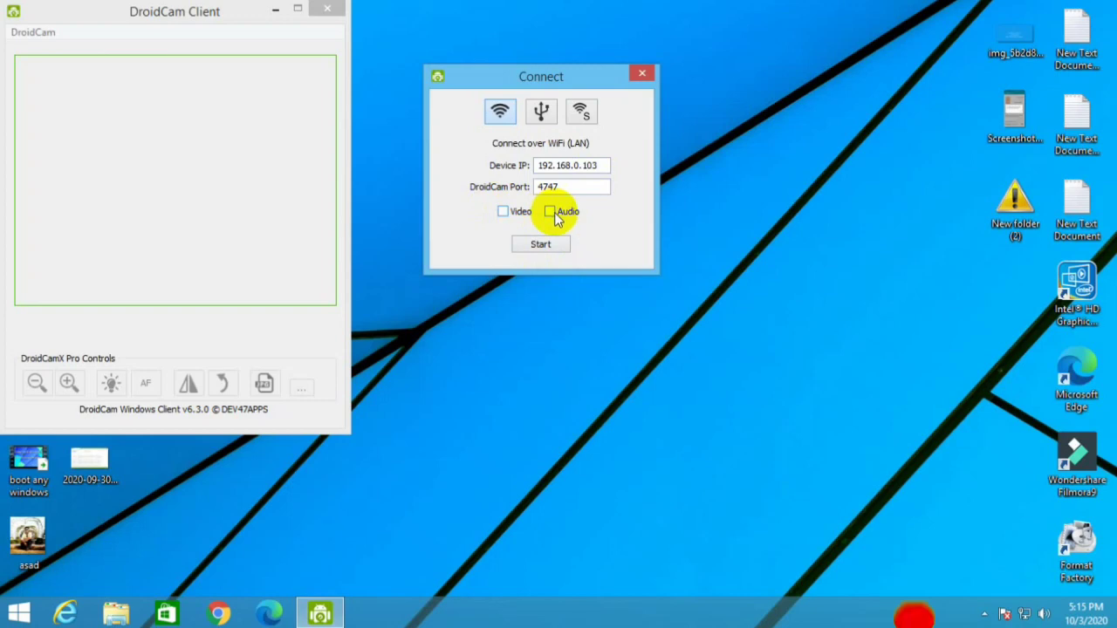
left_click(558, 212)
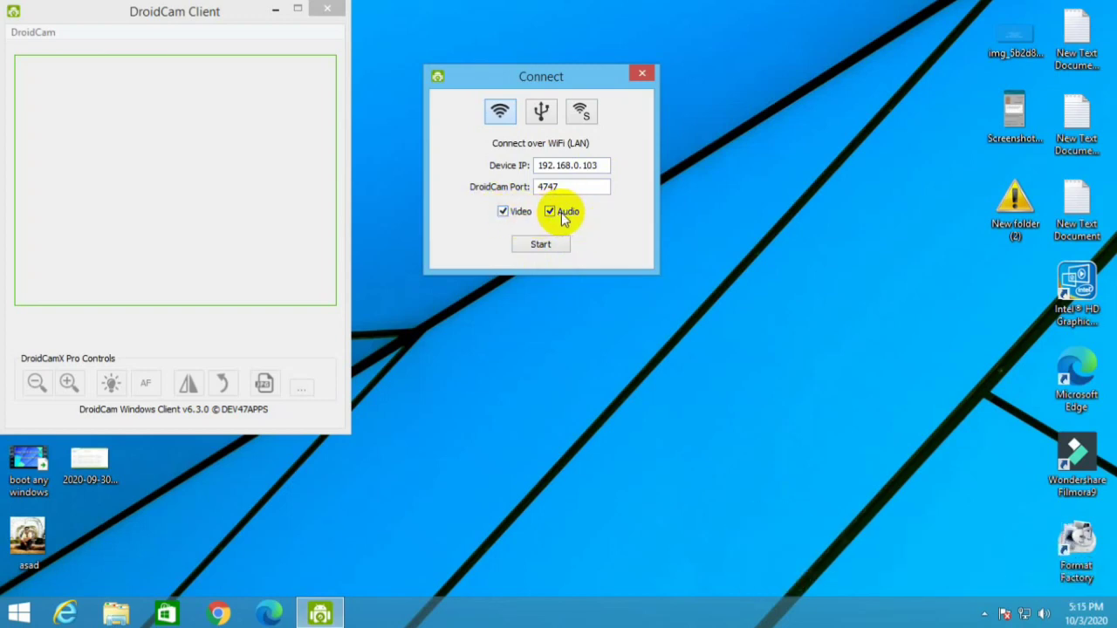
left_click(547, 247)
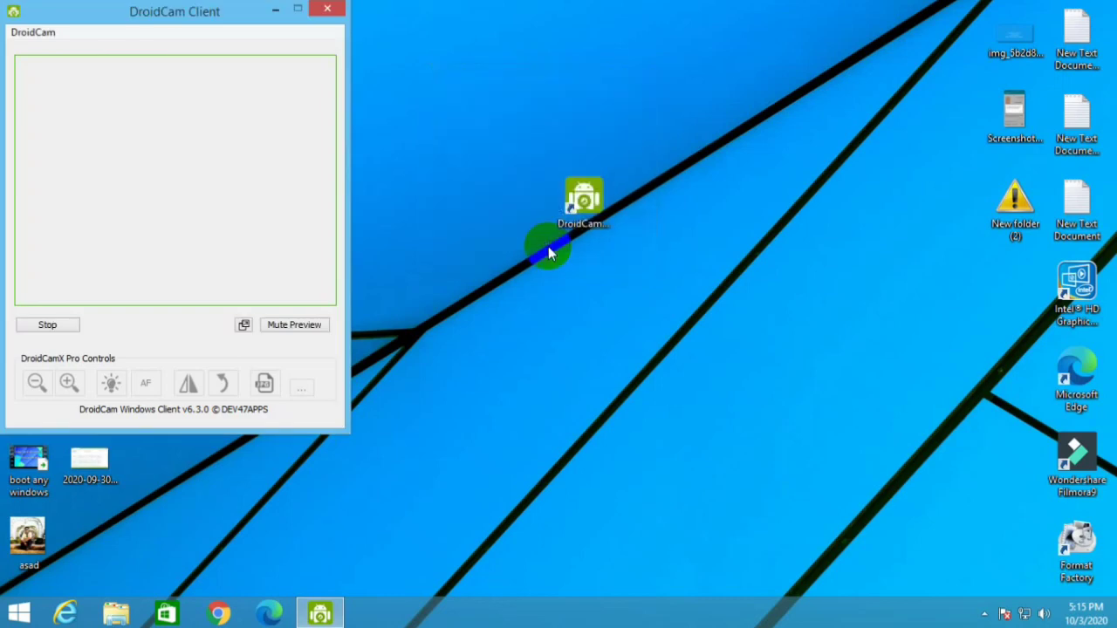